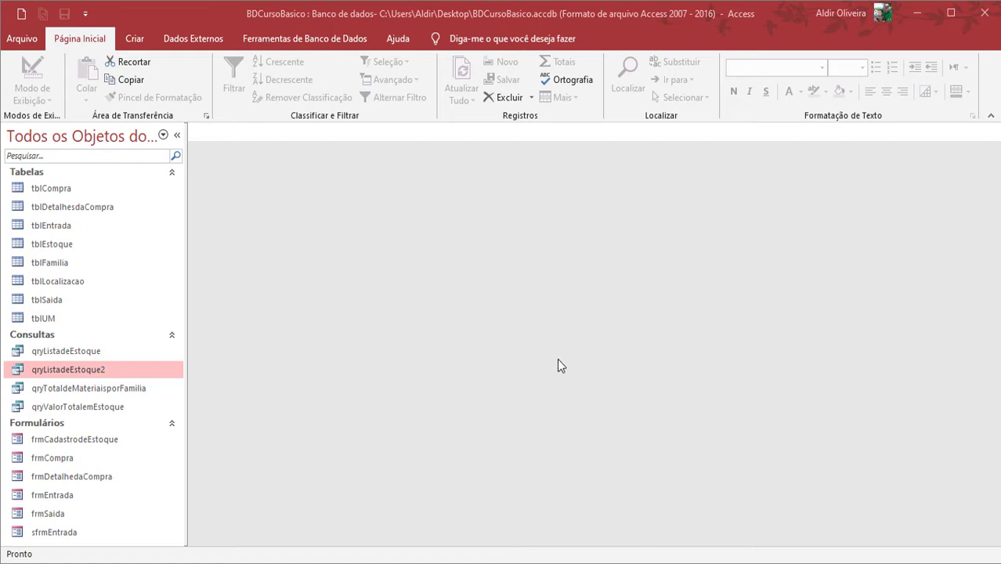
Step: Create a blank report in Design view
click(141, 43)
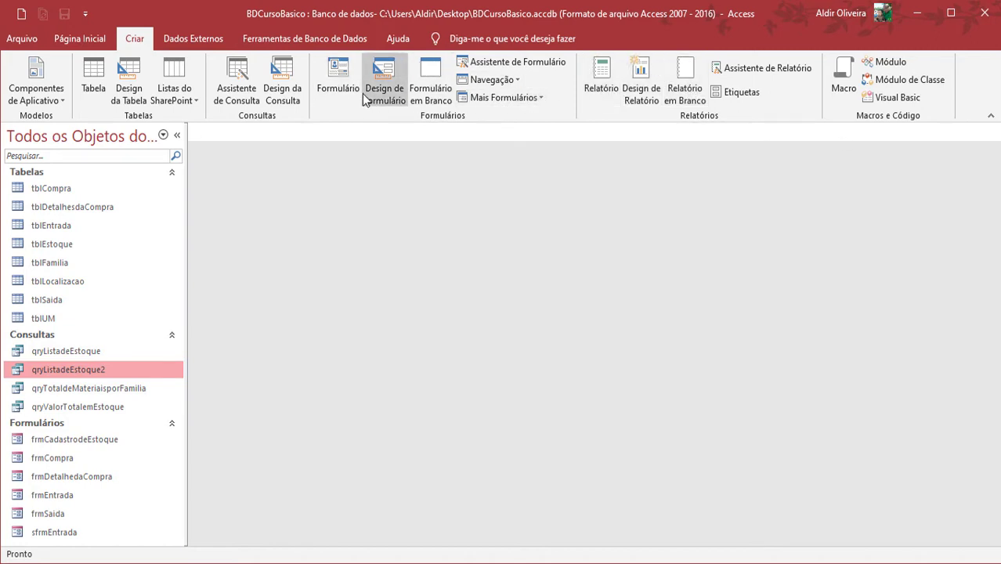
click(517, 99)
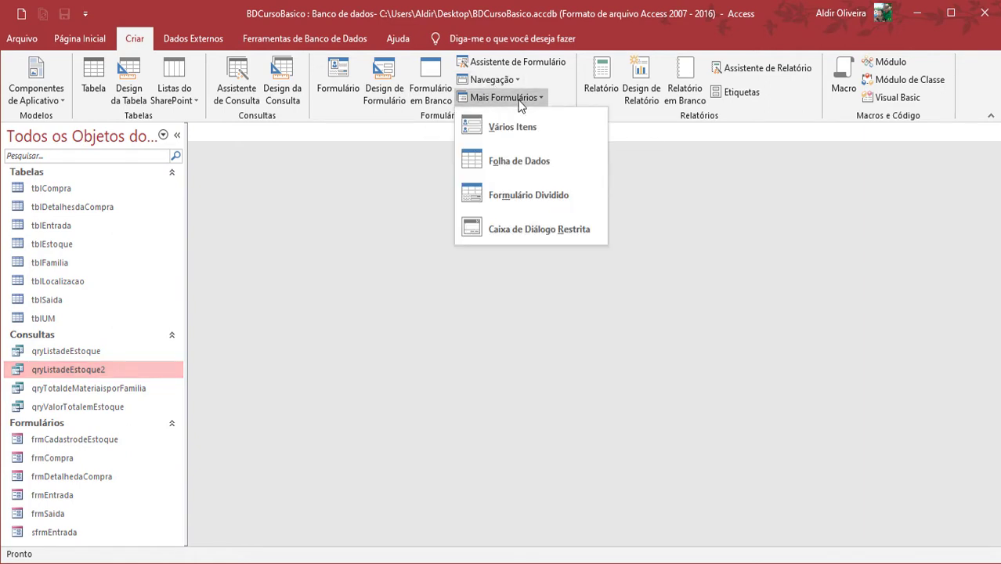
click(519, 100)
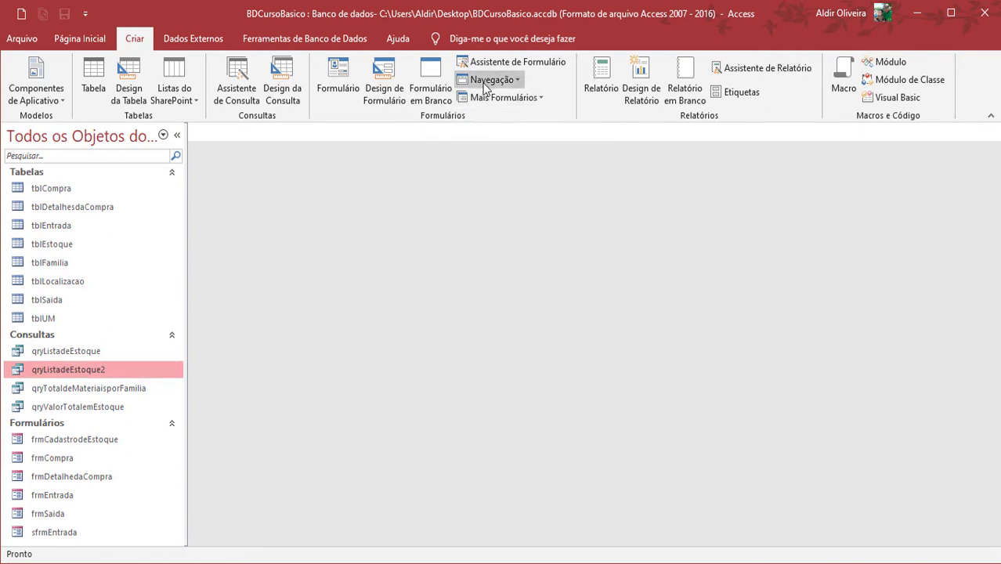
click(486, 81)
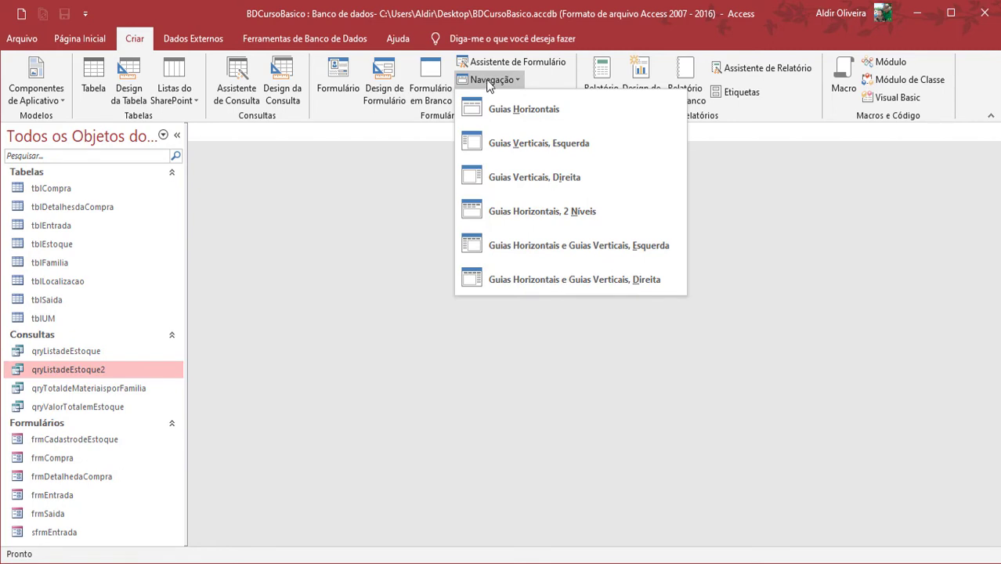
click(491, 81)
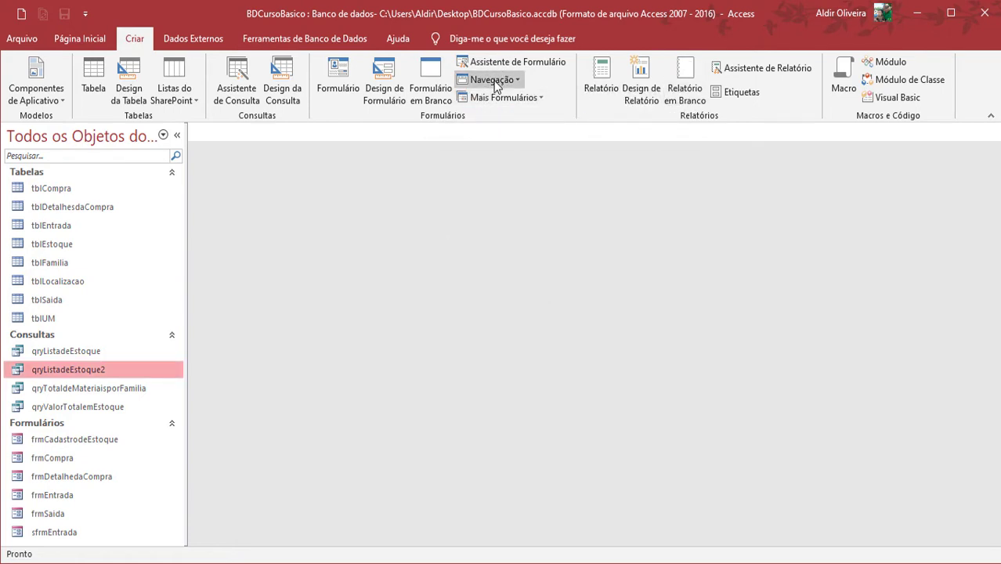
click(494, 81)
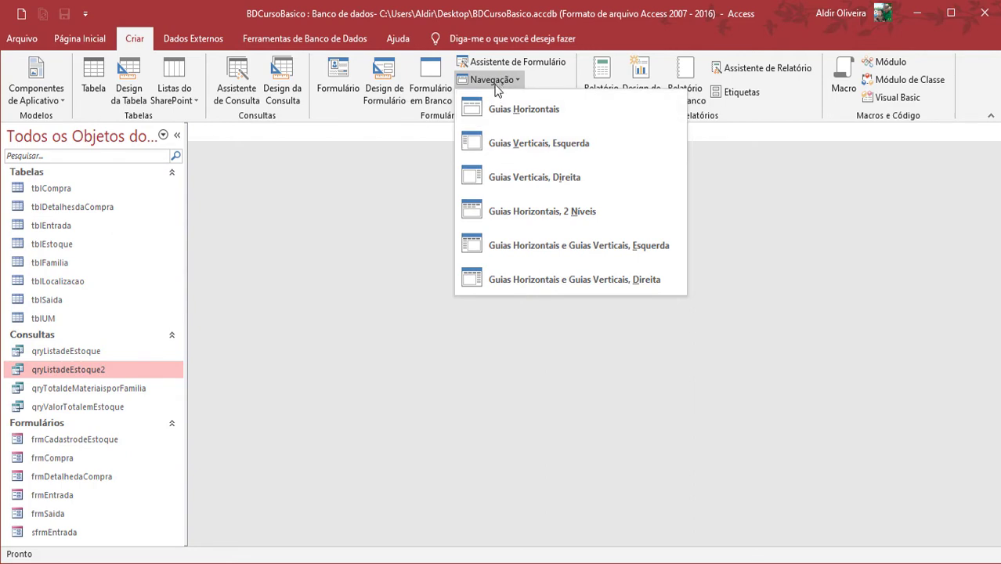
click(495, 83)
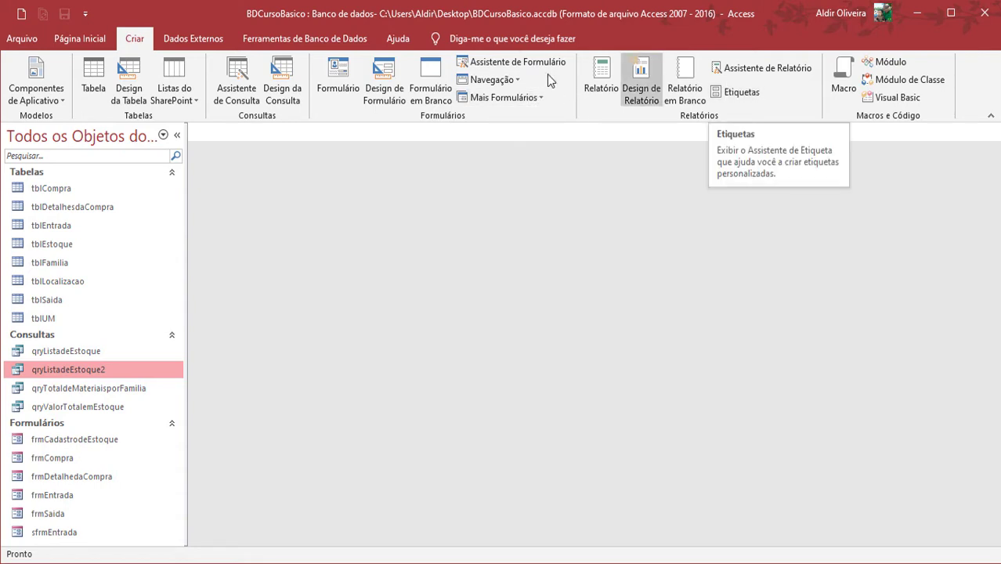
click(642, 94)
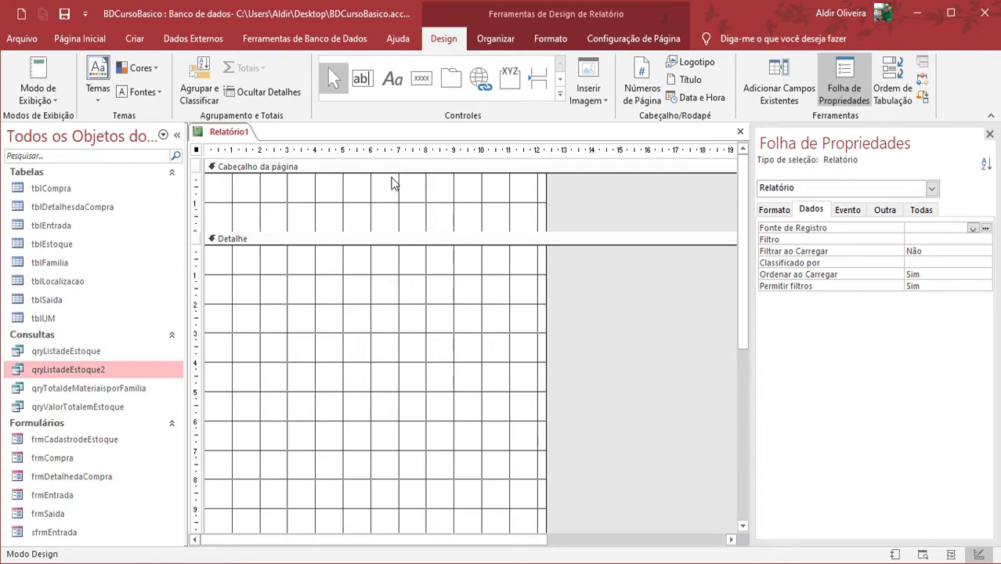
Step: Examine the blank report's page header, detail and page footer sections
click(293, 169)
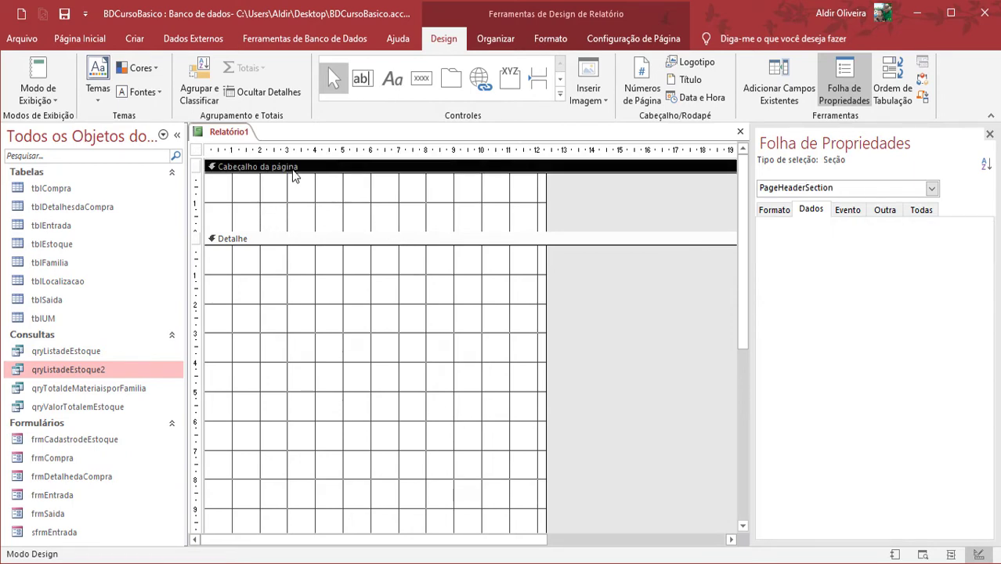
click(264, 246)
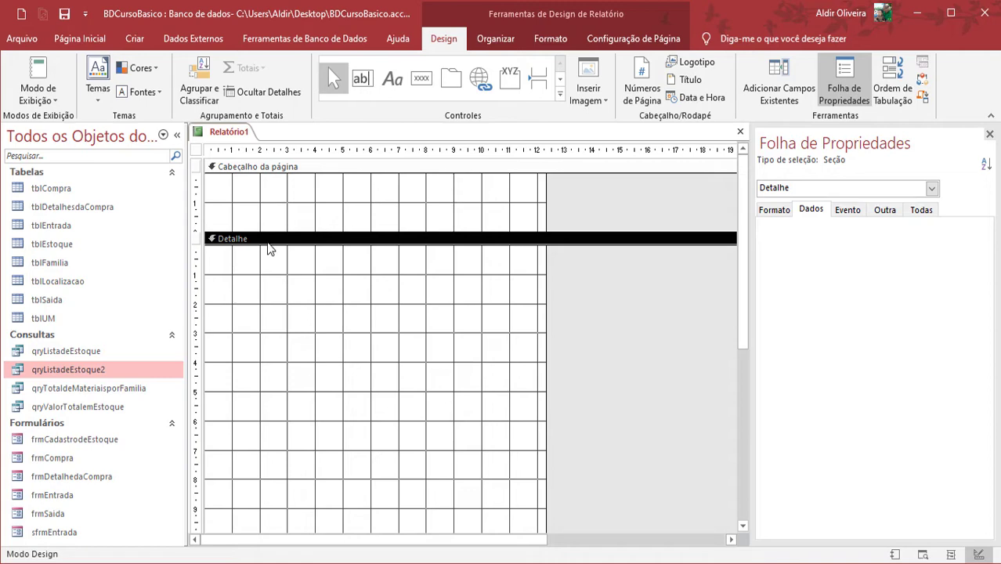
scroll(267, 245, down, 4)
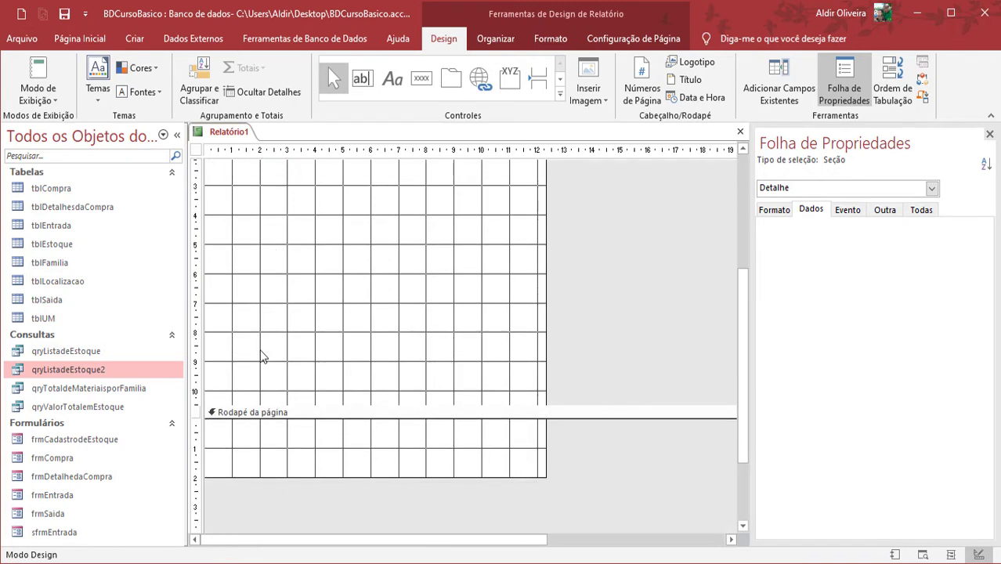
click(273, 415)
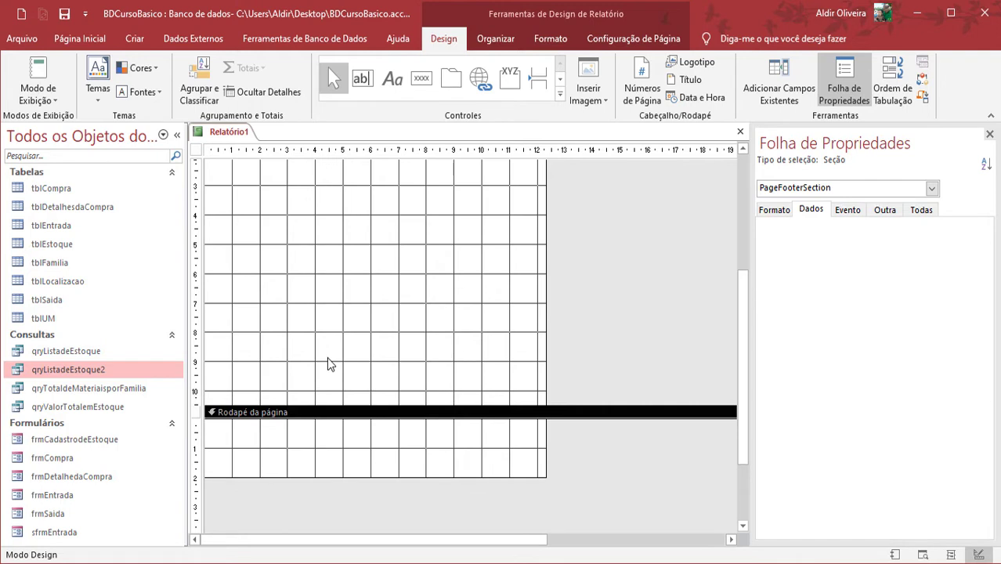
scroll(329, 365, up, 4)
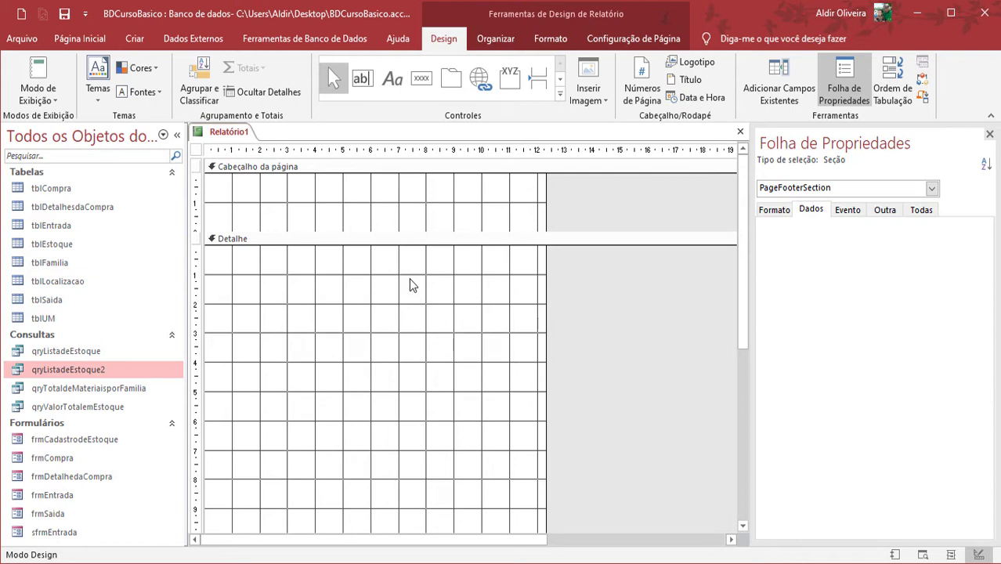
scroll(363, 322, down, 1)
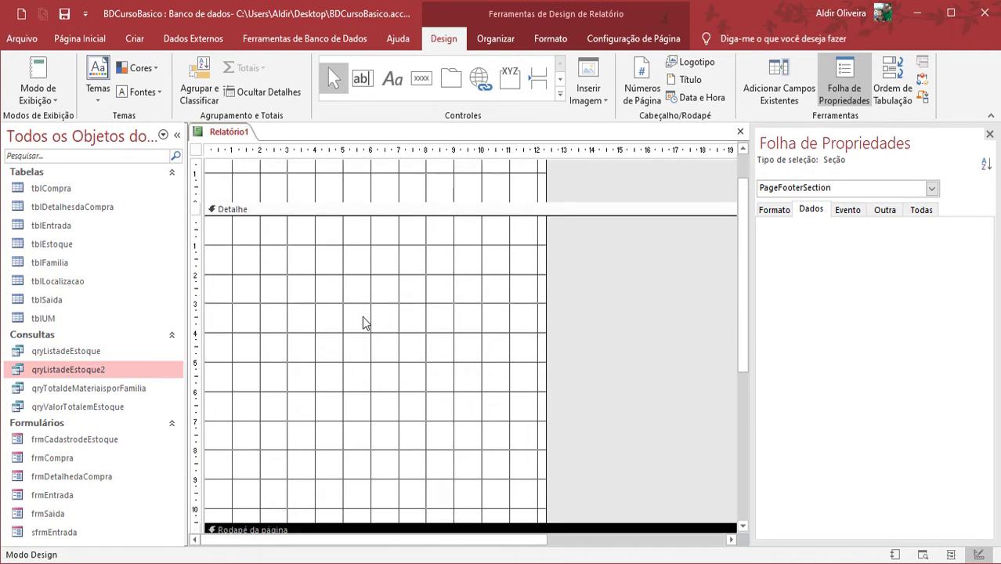
scroll(363, 321, down, 1)
scroll(362, 322, up, 2)
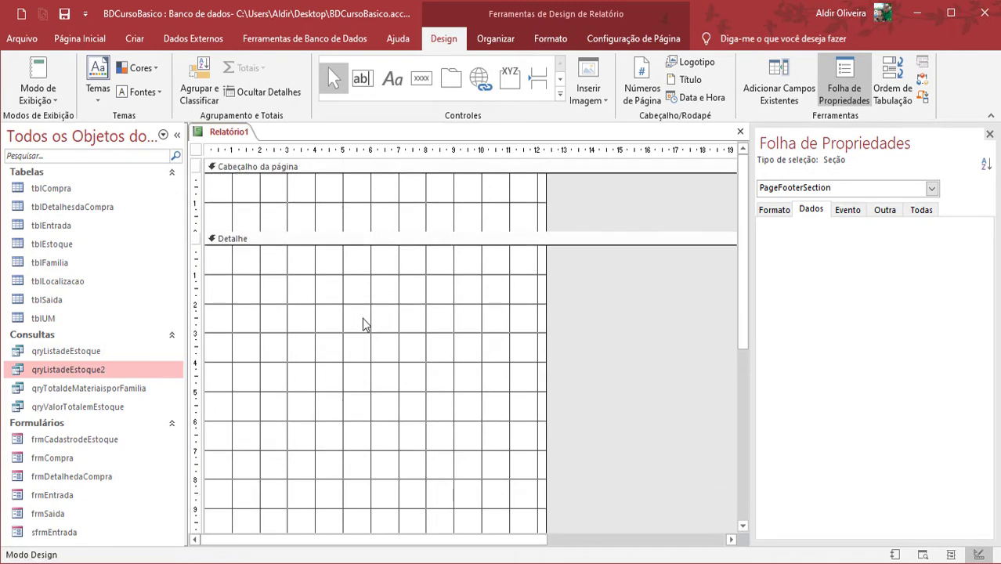
scroll(362, 317, down, 3)
scroll(362, 318, up, 3)
Step: Review the report's available view modes and the controls that can be placed on it
click(52, 96)
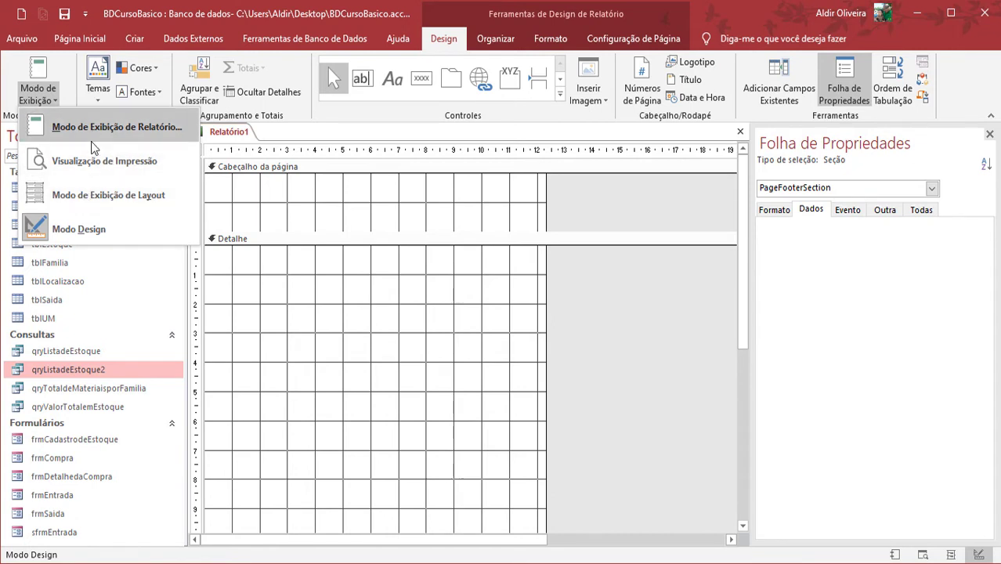
click(286, 188)
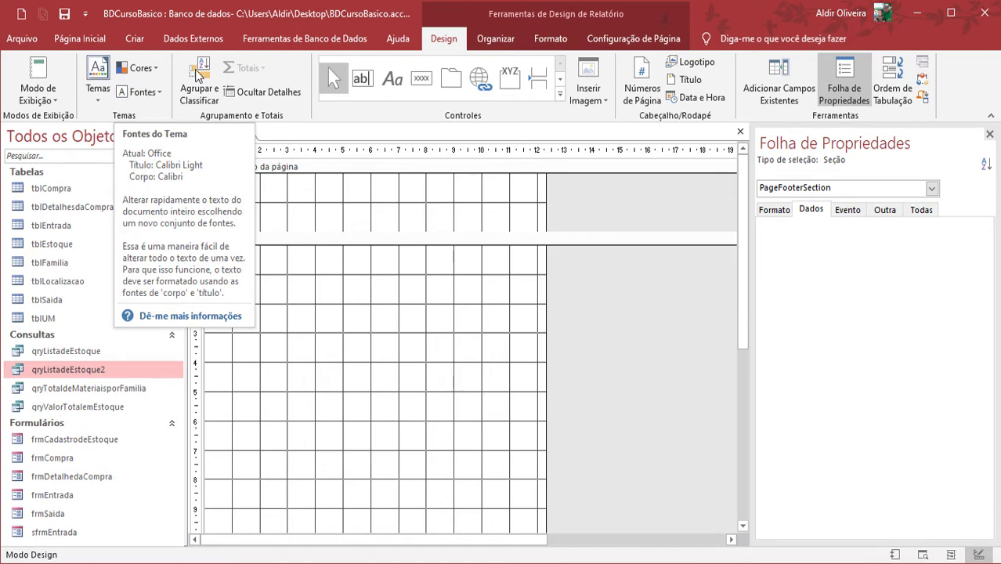
click(440, 207)
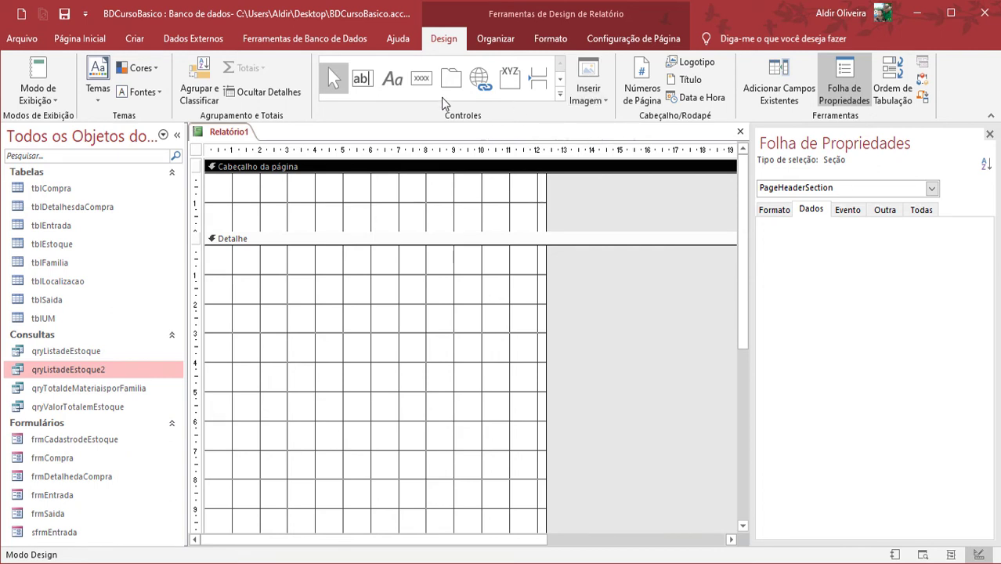
click(537, 79)
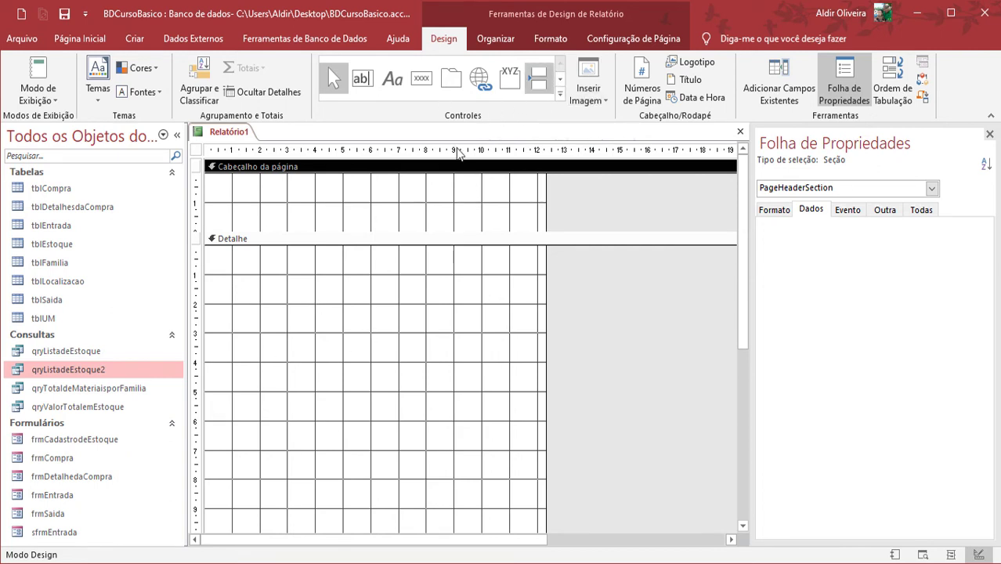
click(327, 352)
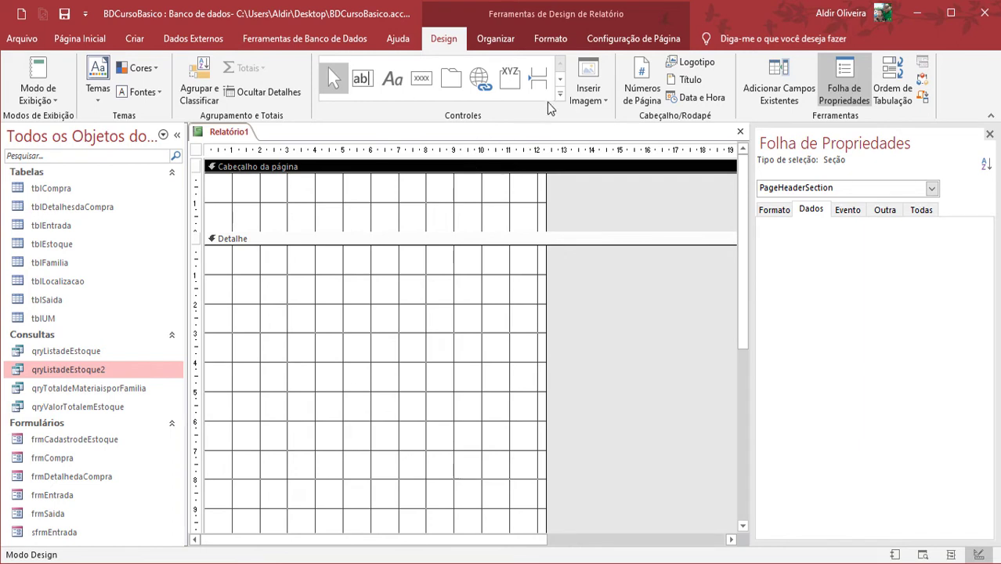
click(560, 81)
click(560, 81)
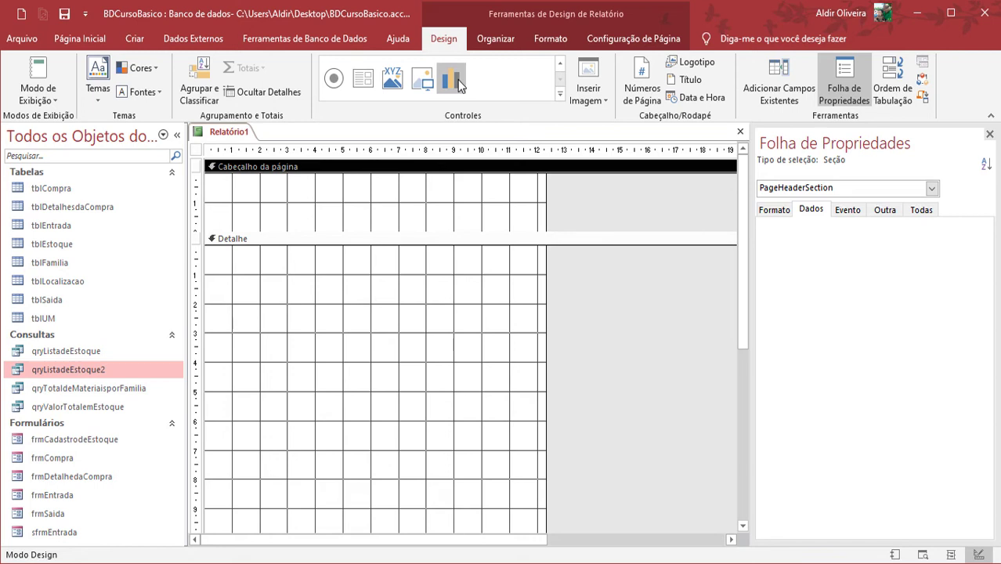
click(487, 42)
click(454, 39)
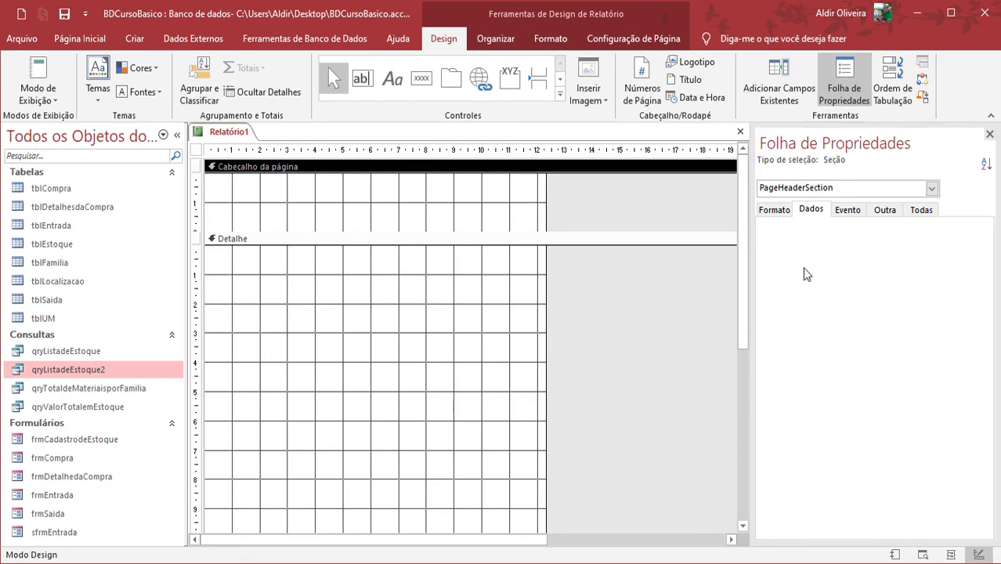
Step: Review the arranging, formatting and page setup options available for the report's sections
click(486, 39)
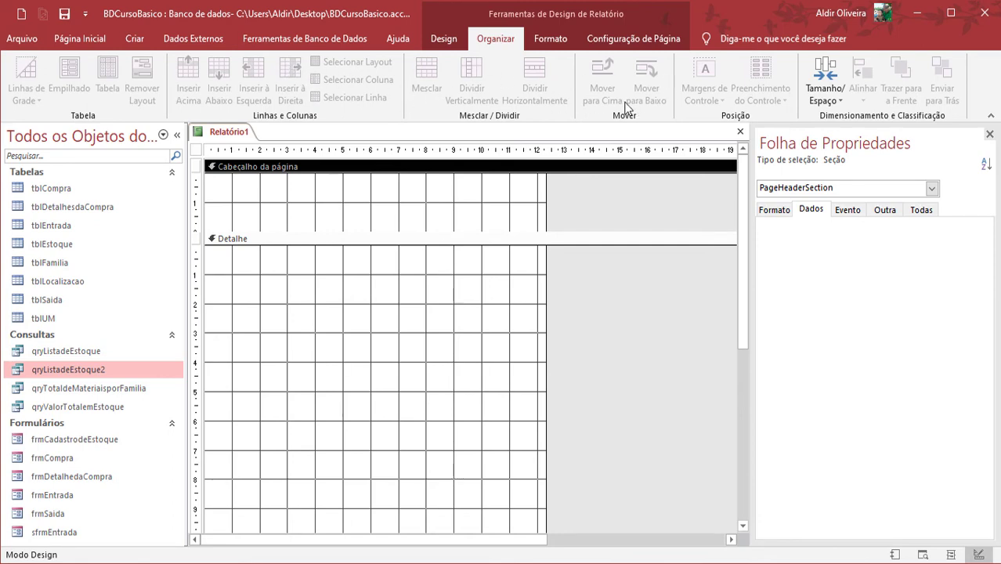
click(567, 45)
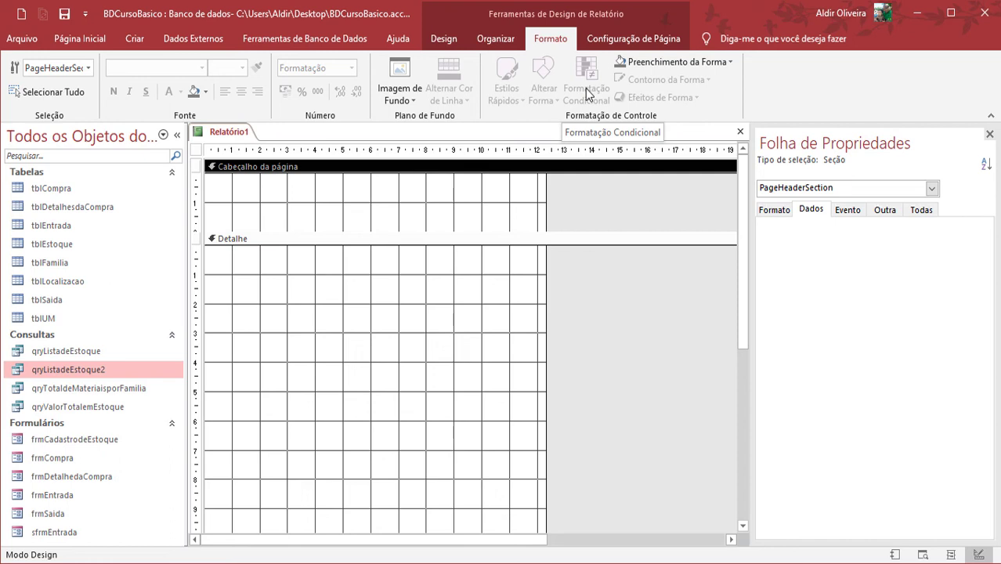
click(603, 45)
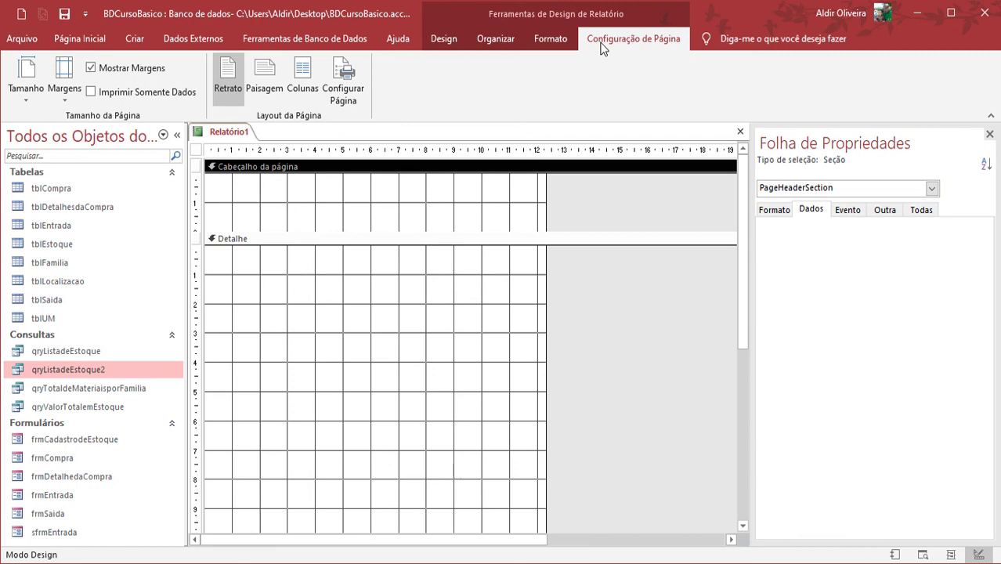
click(307, 282)
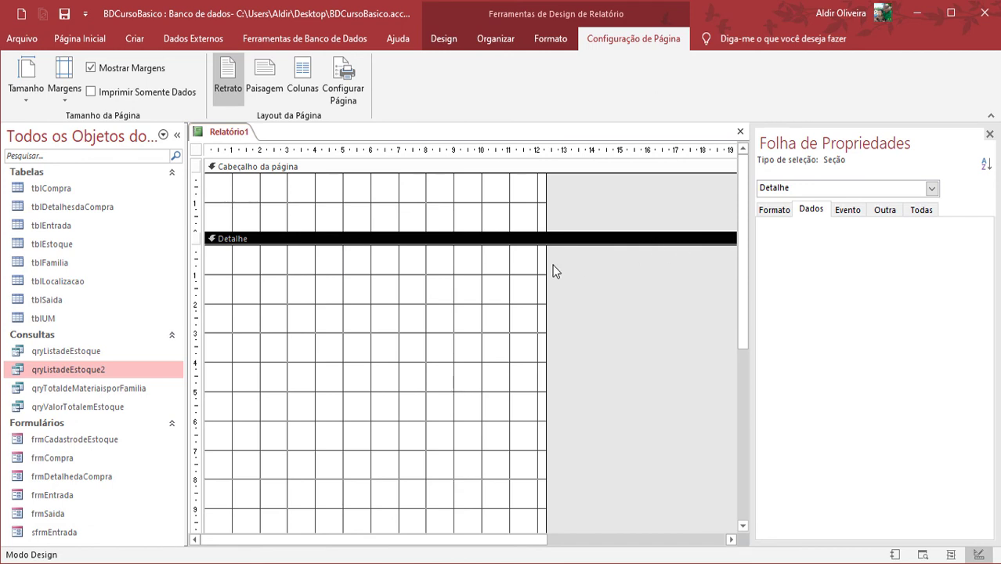
click(280, 196)
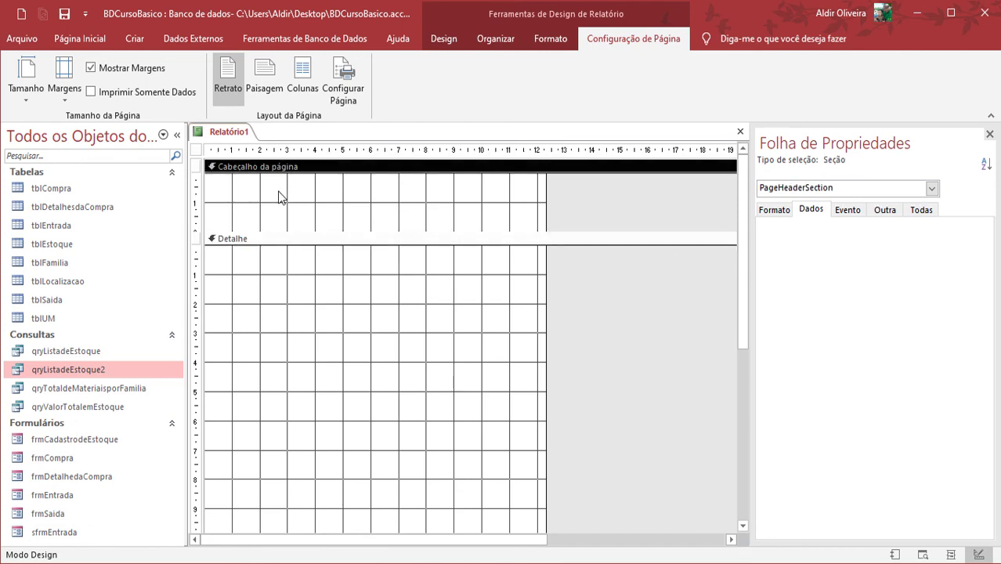
click(437, 41)
click(321, 240)
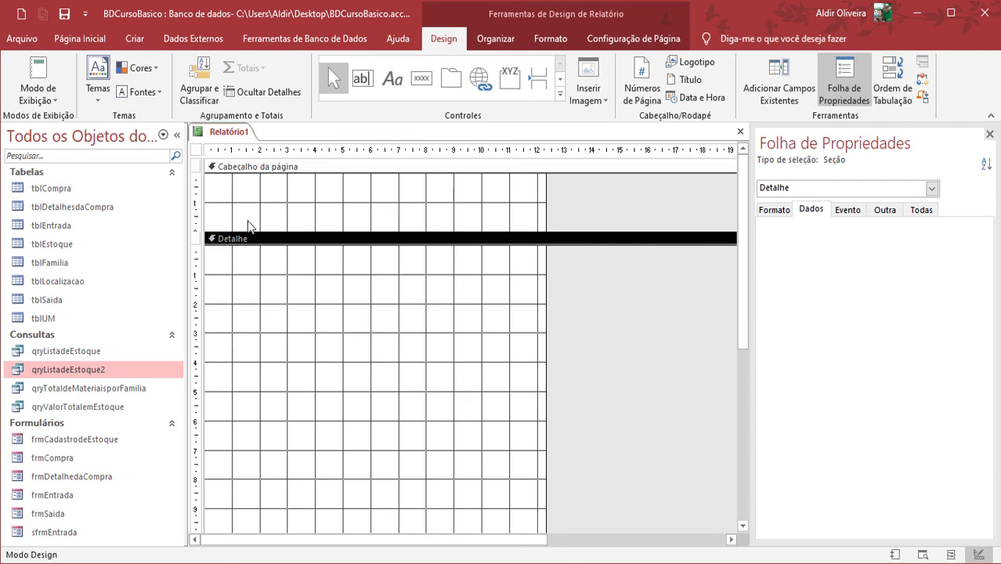
Step: Select the whole report and examine its format, data, event and other properties
click(197, 156)
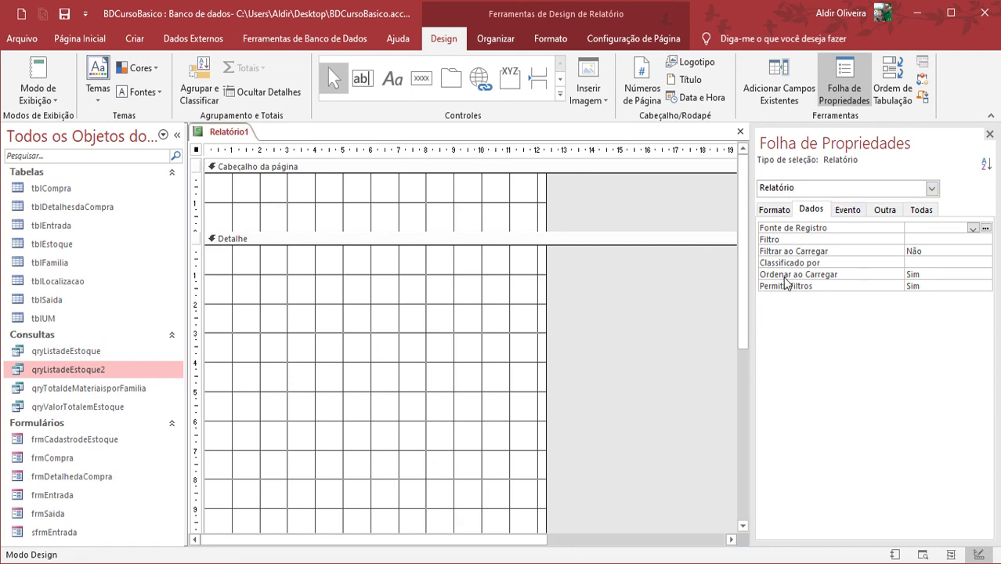
click(769, 210)
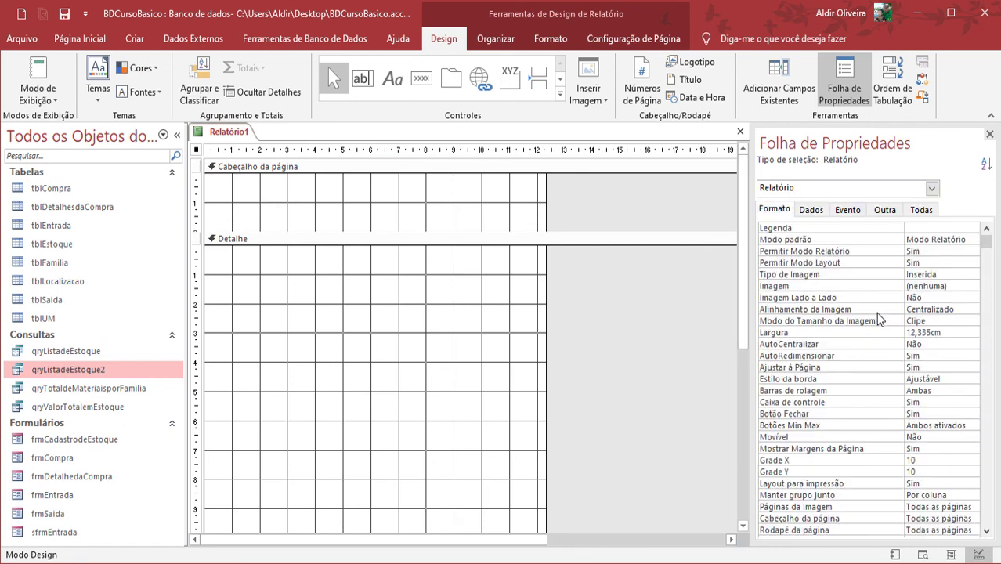
scroll(877, 317, down, 1)
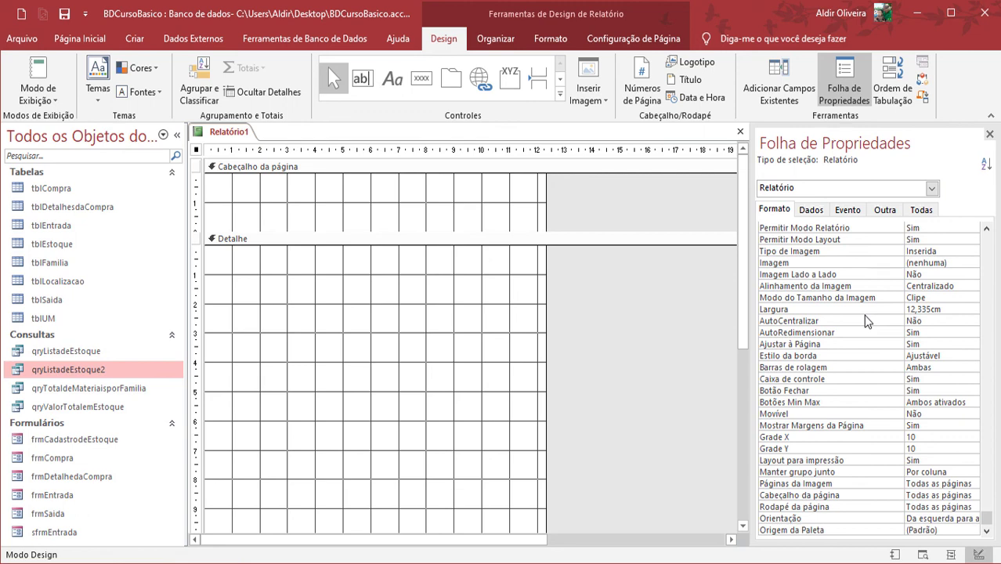
click(812, 210)
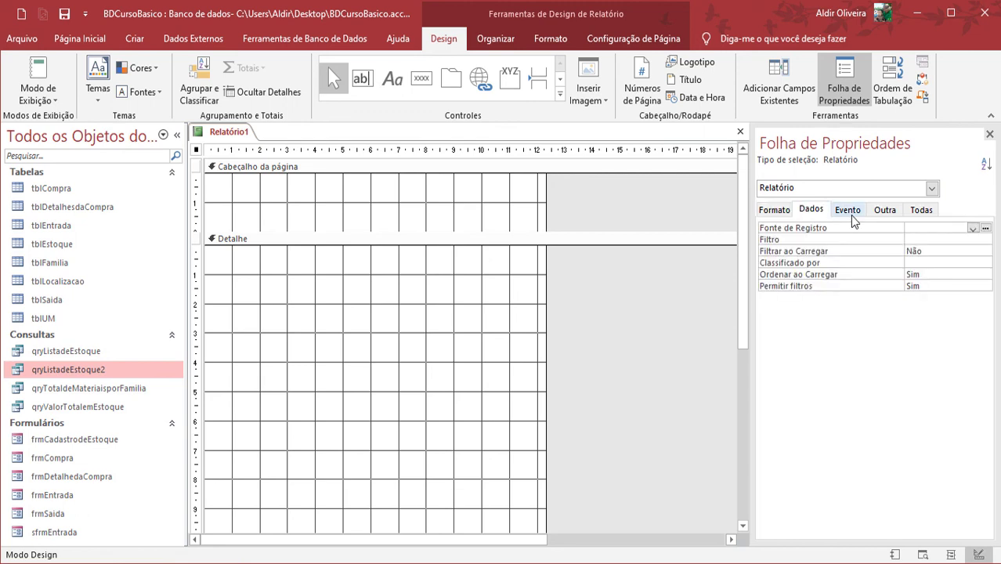
click(850, 213)
click(882, 213)
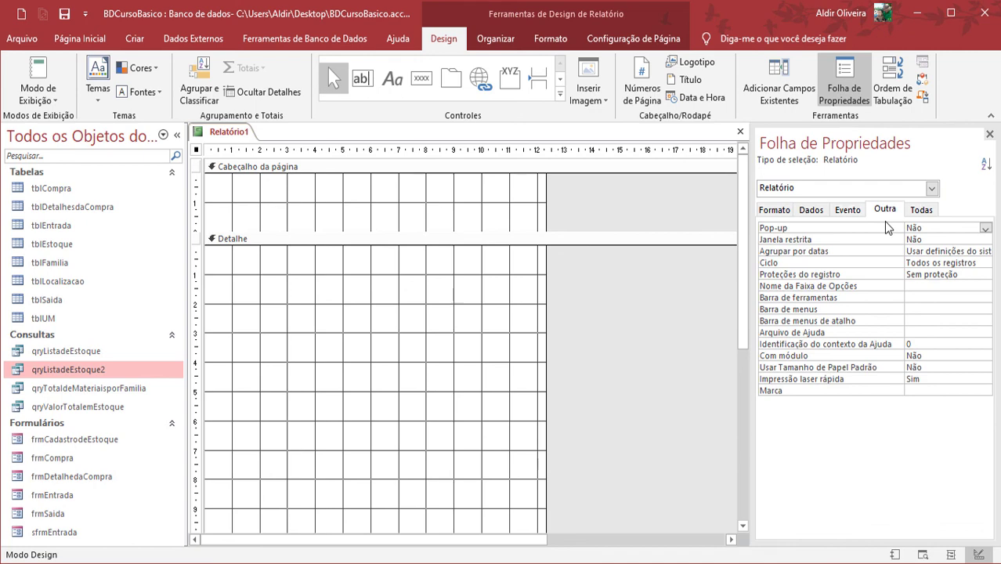